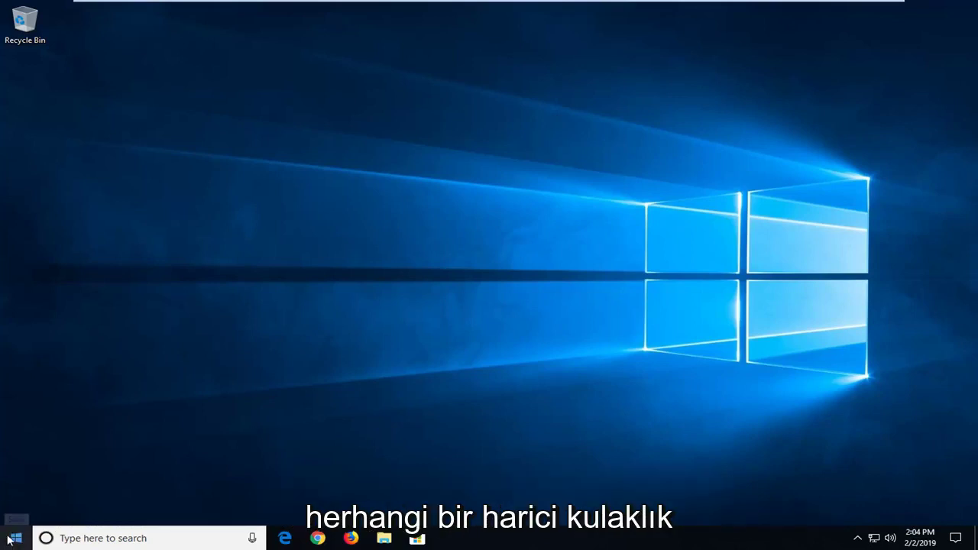
Step: Search the Start menu for 'device manager' and launch Device Manager
left_click(14, 537)
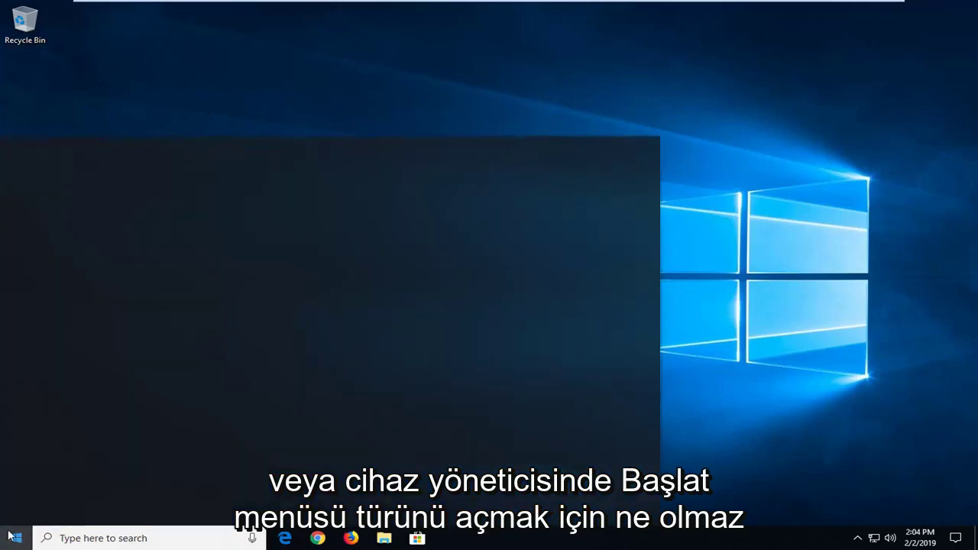
type("devic")
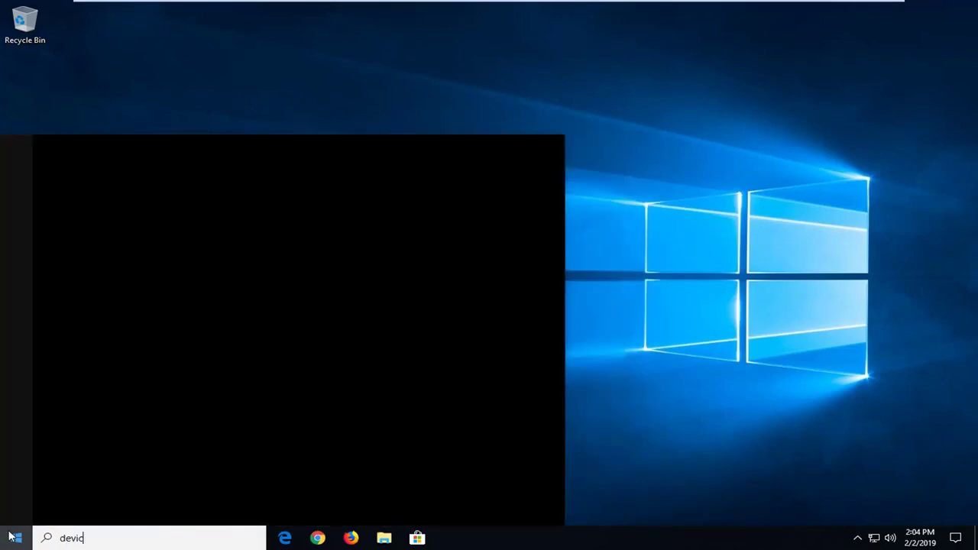
type("e manager")
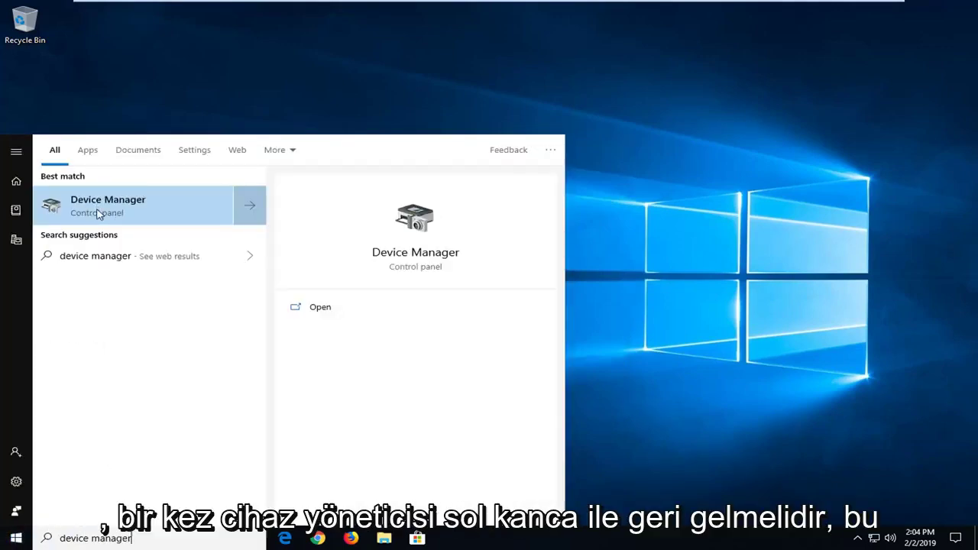
left_click(90, 211)
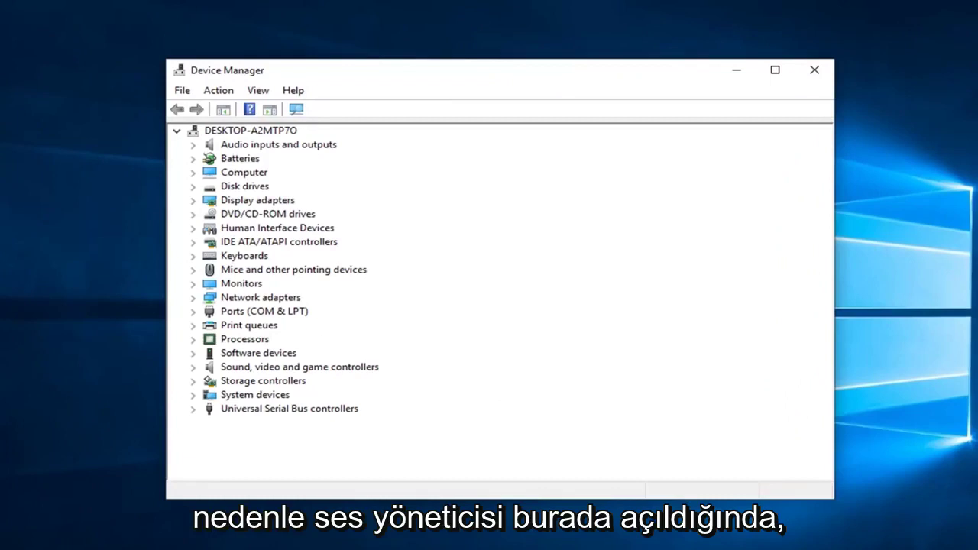
Step: Disable the High Definition Audio Device under Sound, video and game controllers, confirm, then re-enable it
left_click(245, 368)
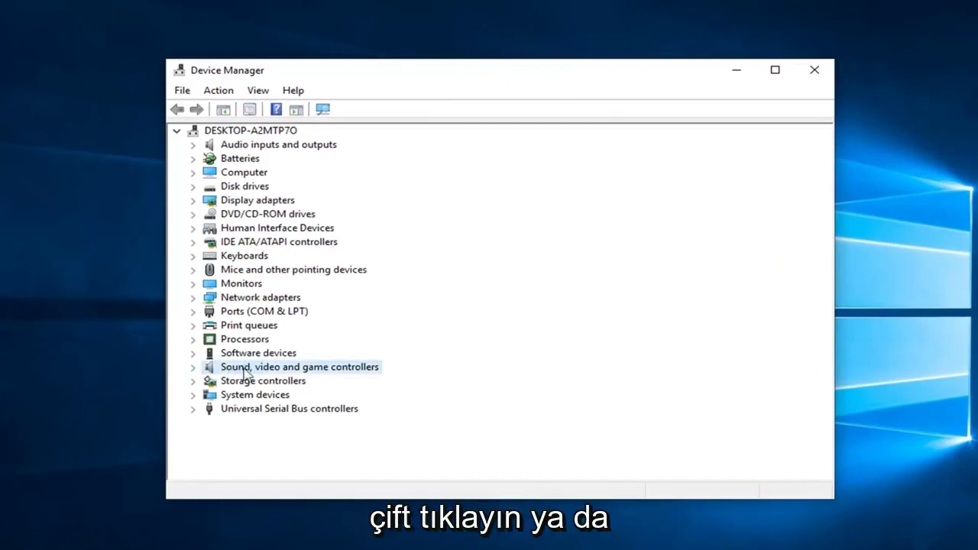
left_click(194, 368)
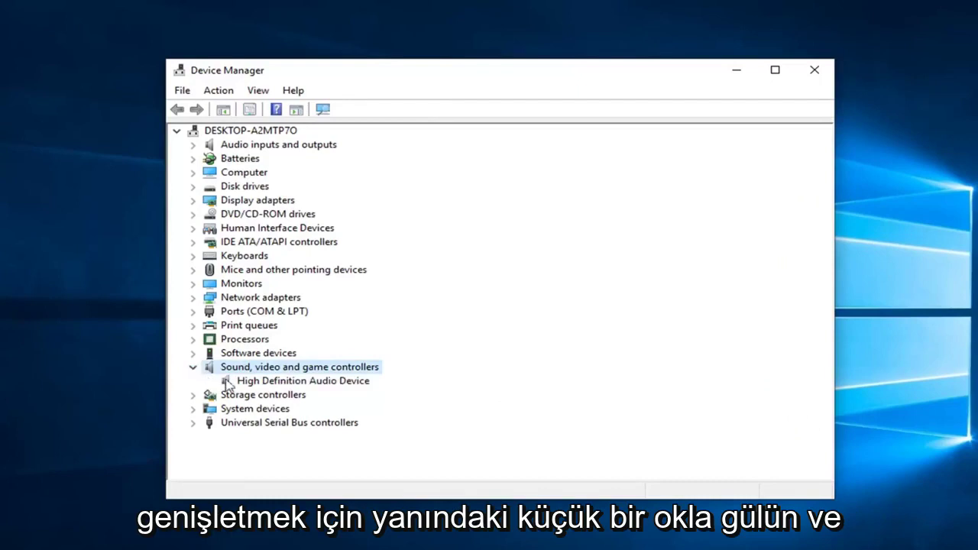
left_click(261, 382)
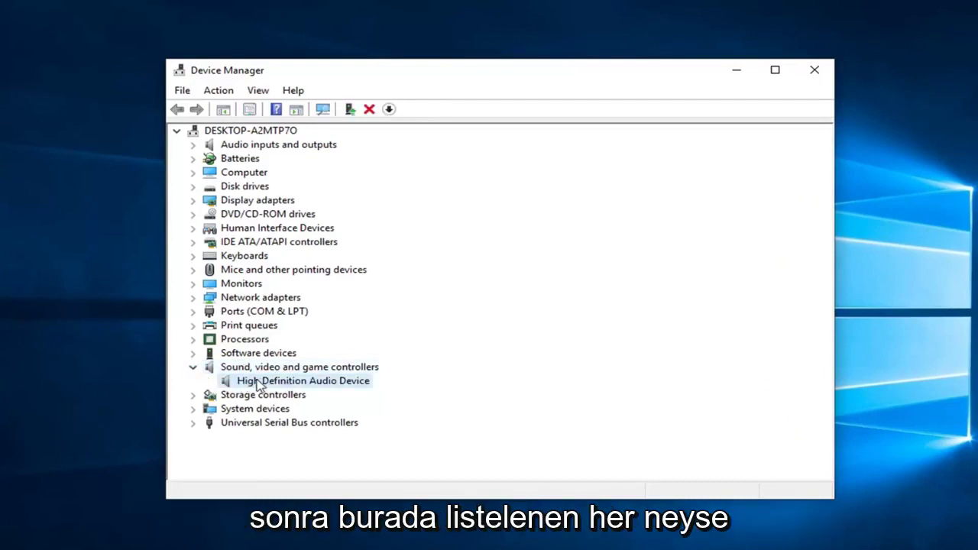
right_click(257, 387)
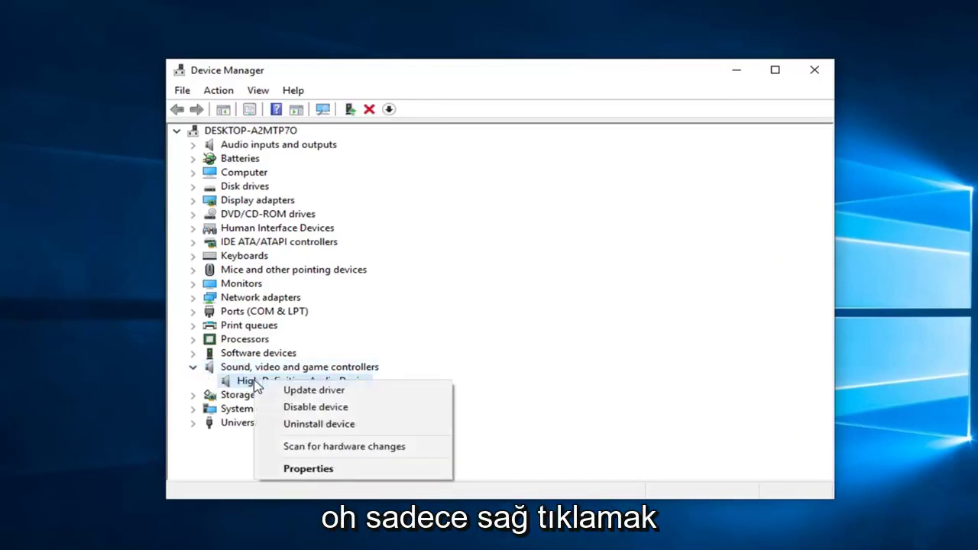
left_click(312, 410)
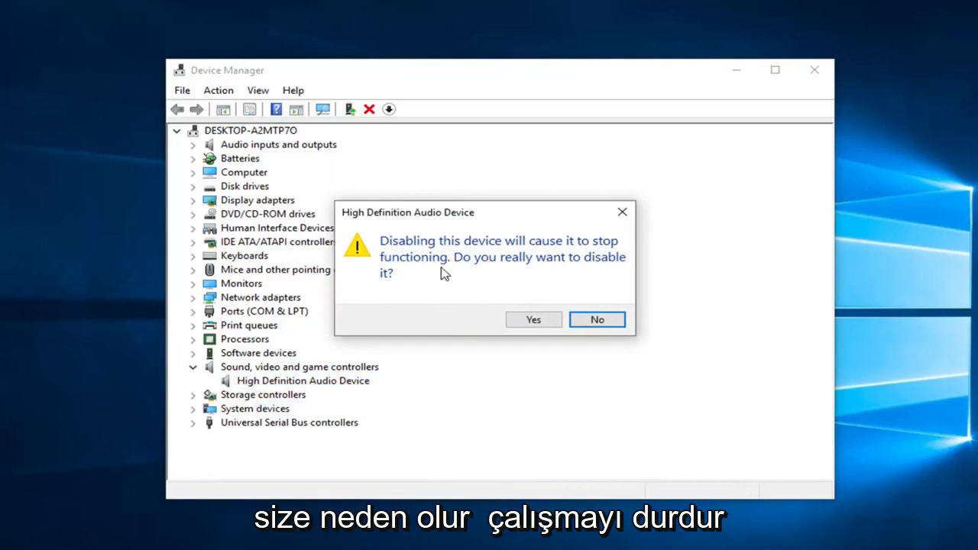
left_click(534, 321)
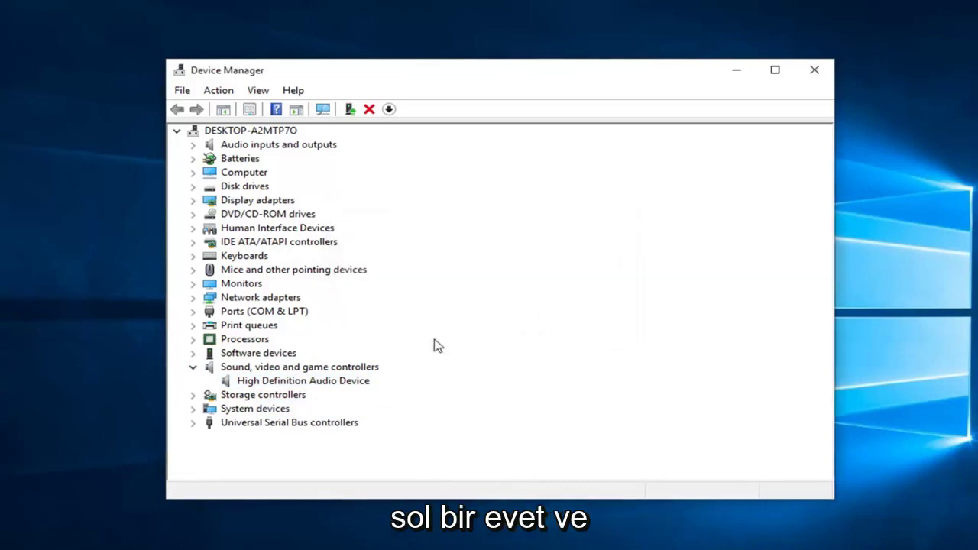
right_click(279, 386)
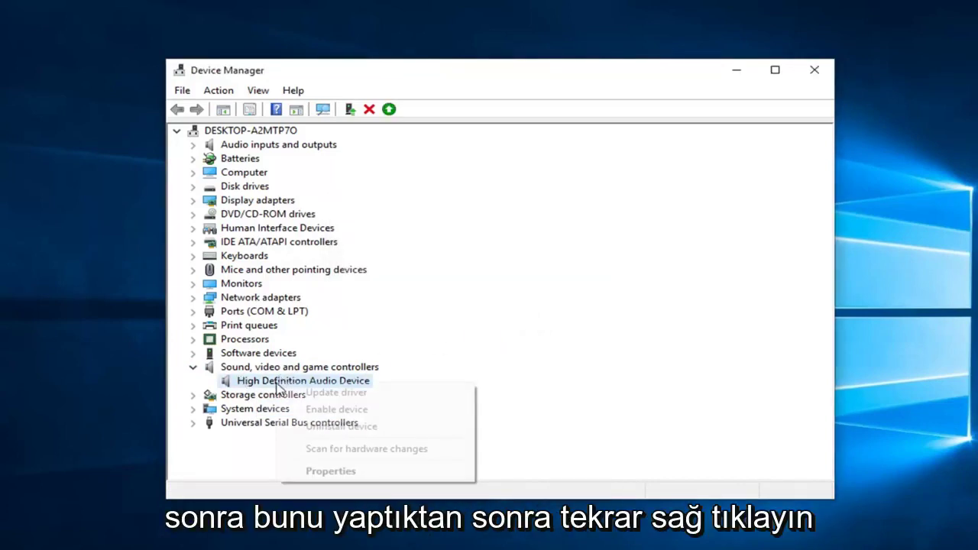
left_click(318, 409)
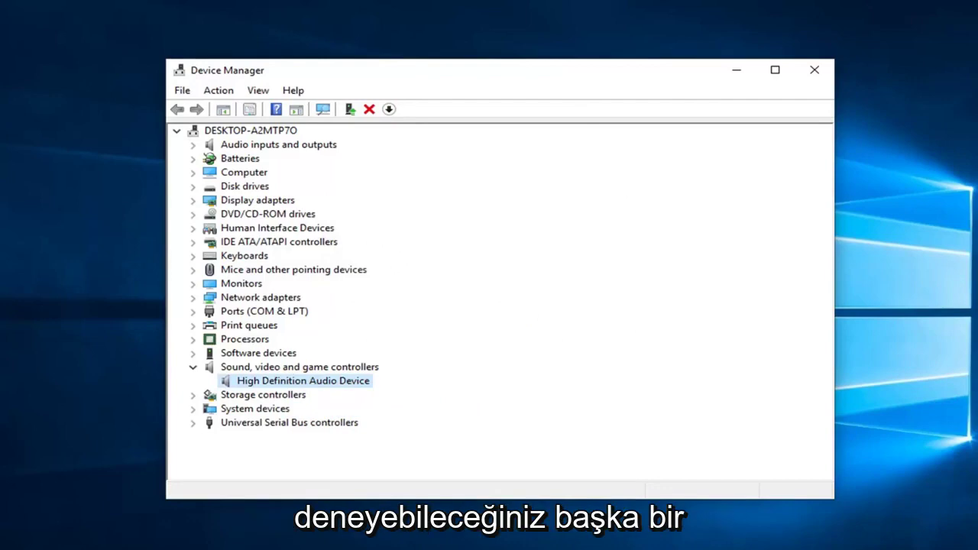
Step: Close Device Manager, open the Run dialog via Start search, and enter mmsys.cpl
left_click(814, 70)
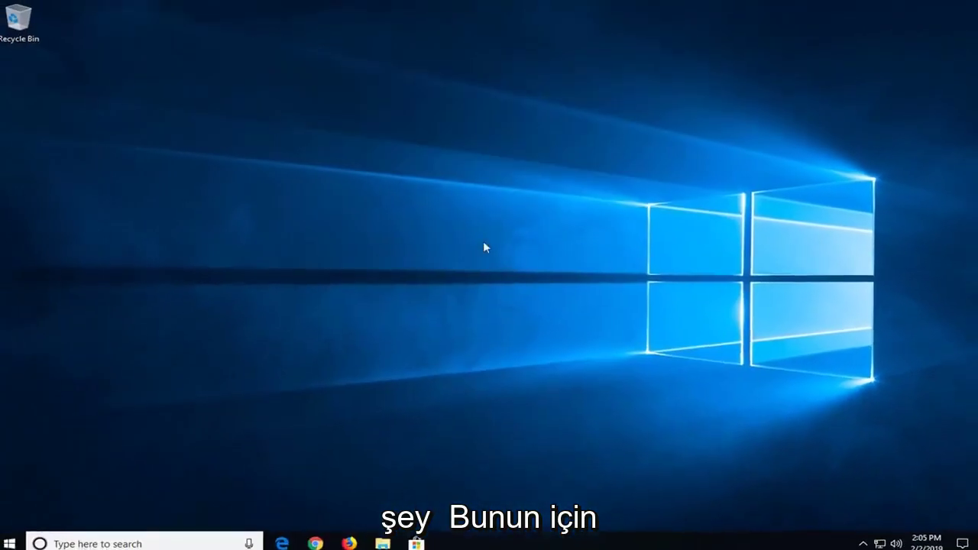
left_click(10, 543)
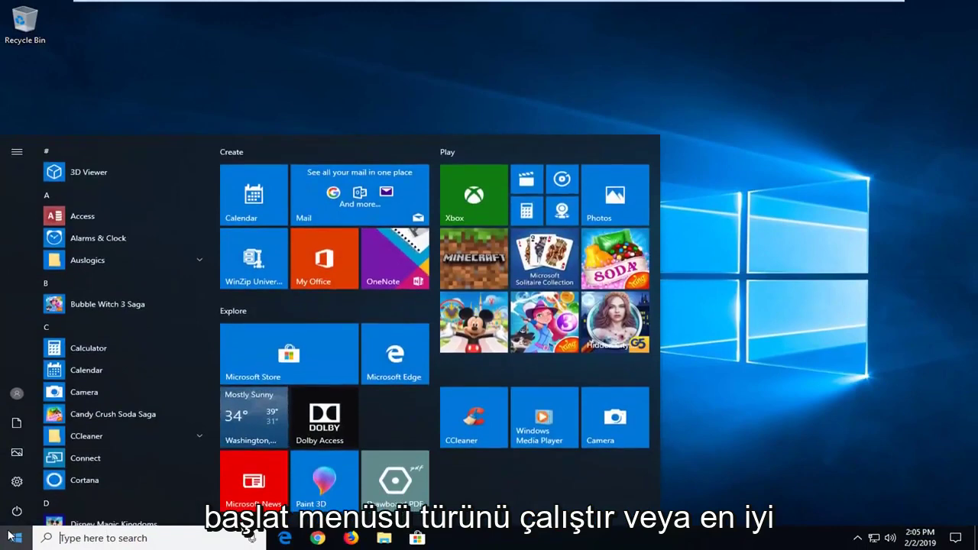
type("run")
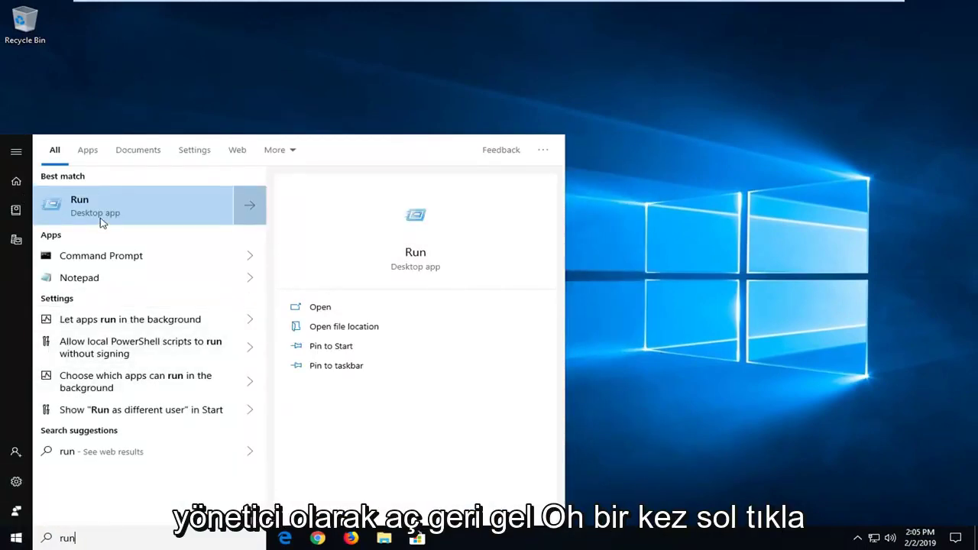
left_click(113, 214)
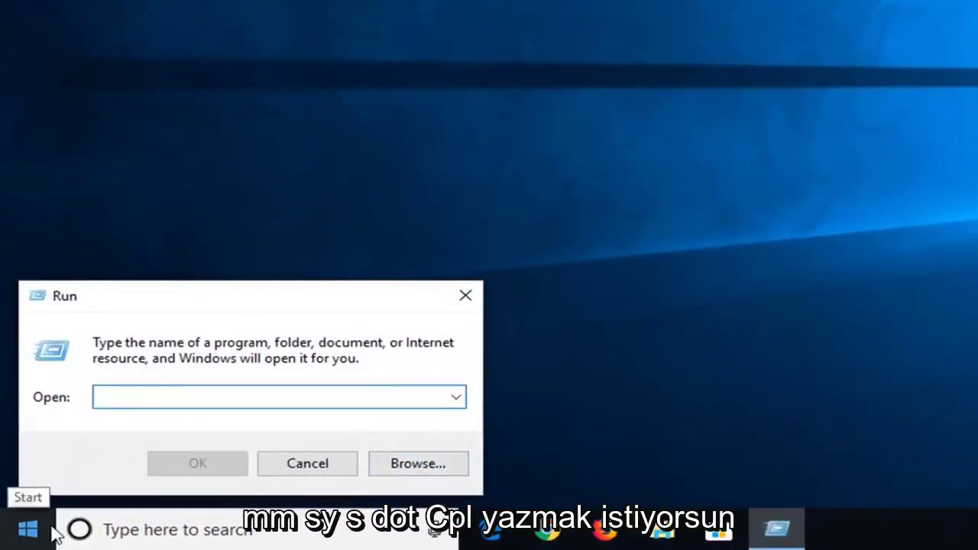
type("mm")
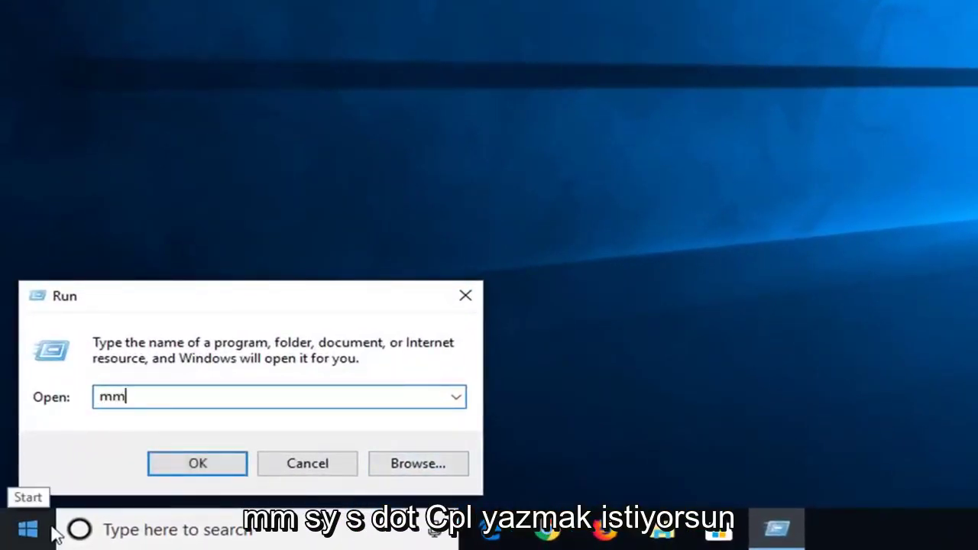
type("sys")
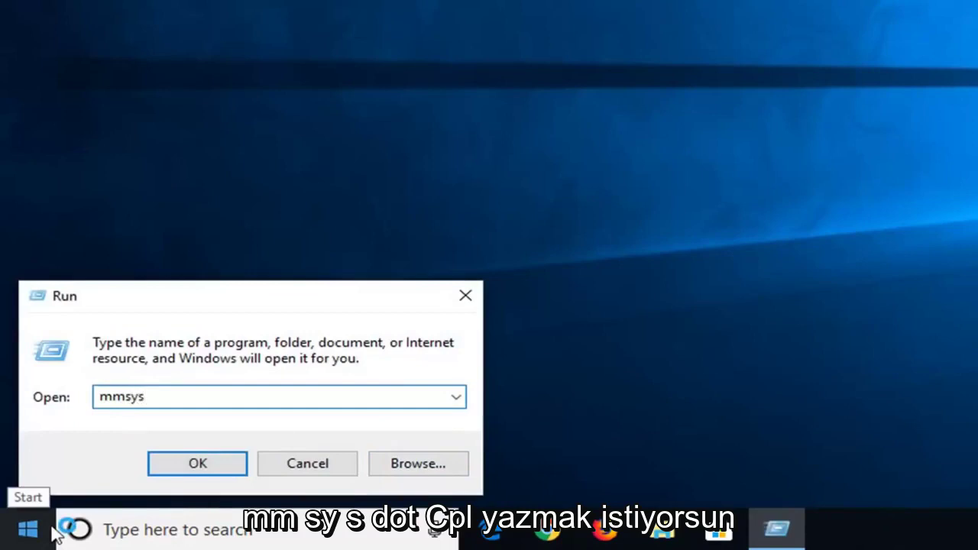
type(".cpl")
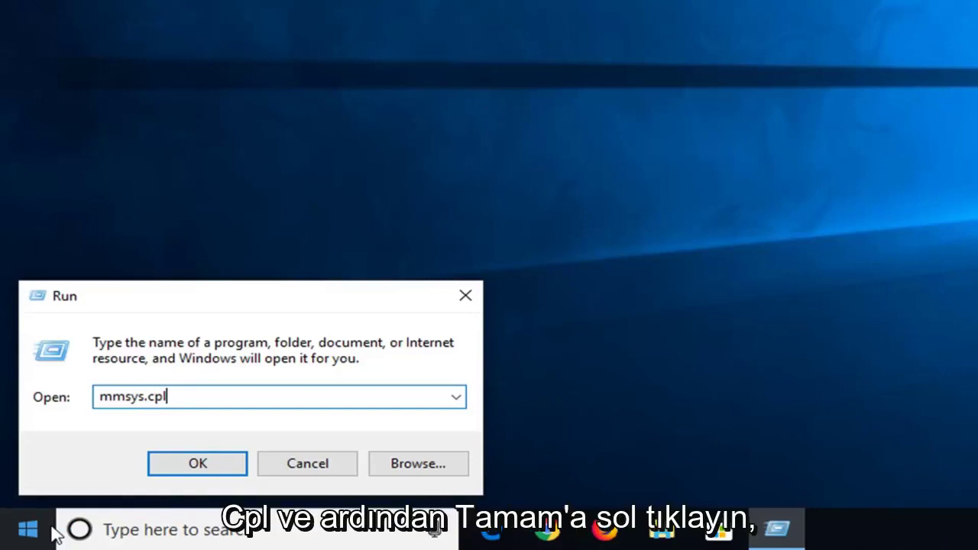
Step: Open the Sound panel, check Speakers under Playback and Microphone under Recording, then reselect Speakers
left_click(203, 467)
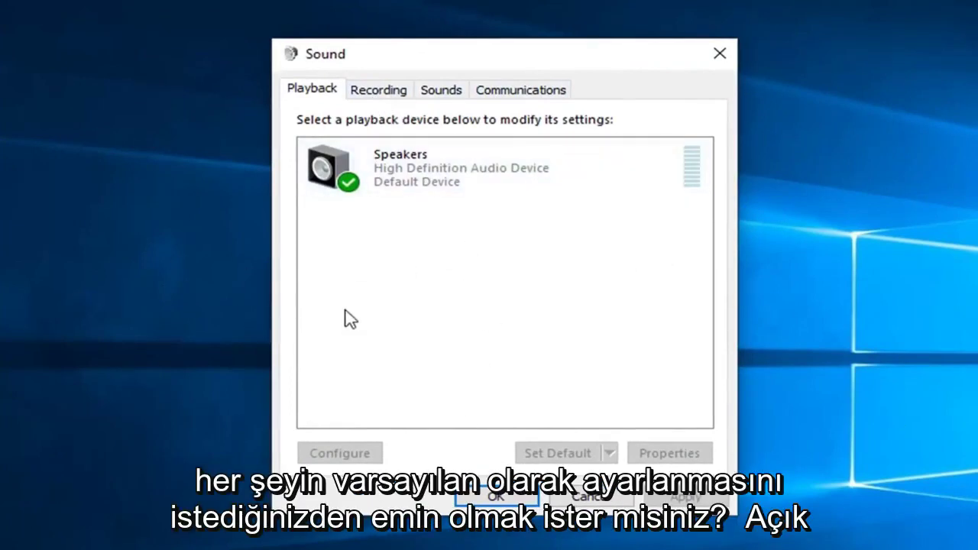
left_click(425, 172)
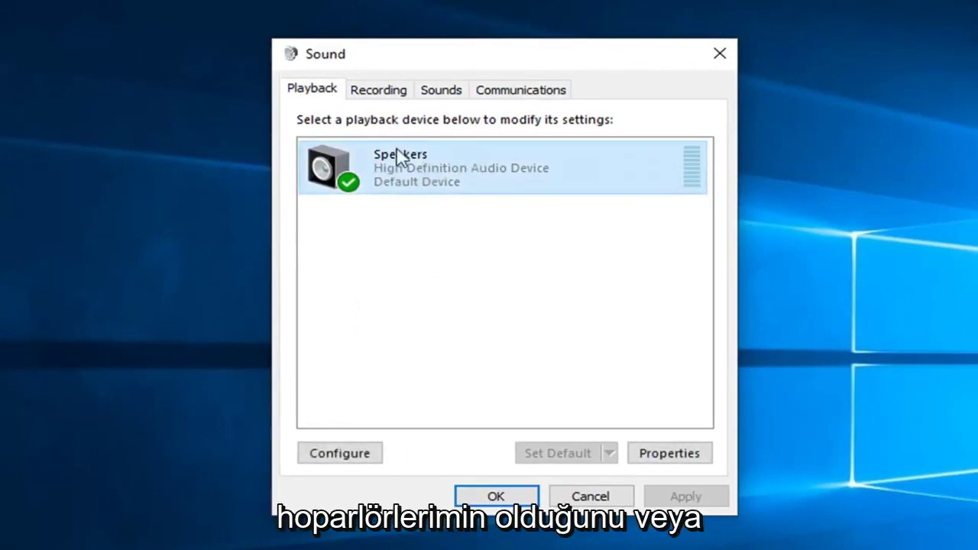
left_click(380, 90)
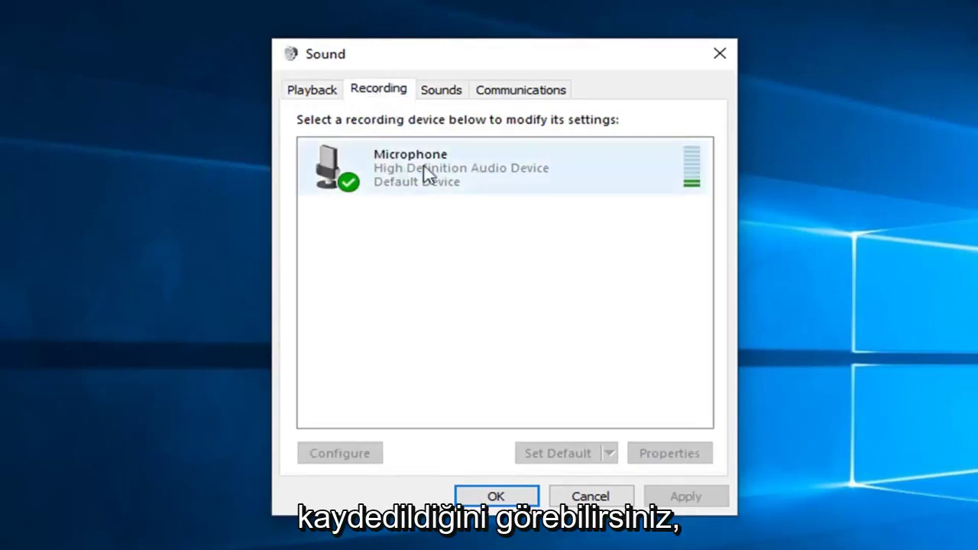
left_click(515, 180)
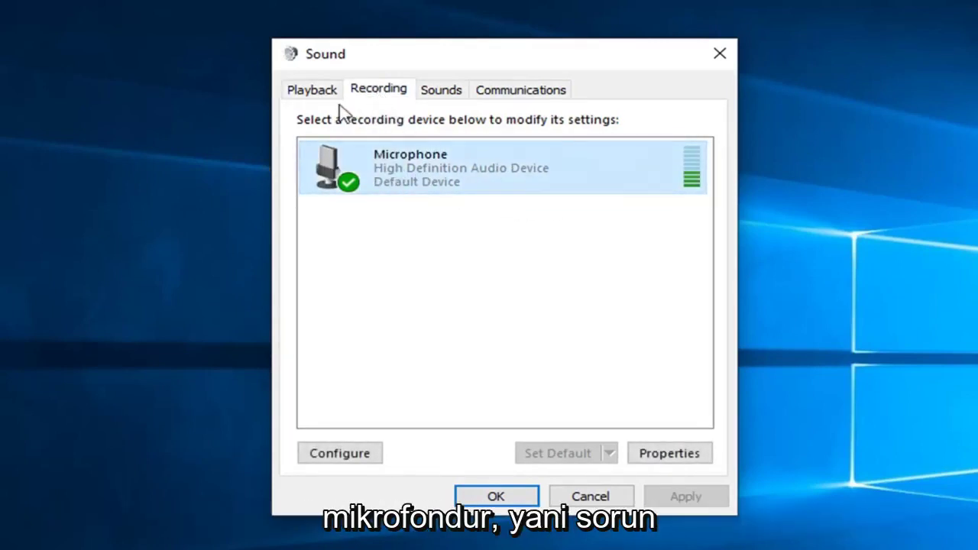
left_click(313, 92)
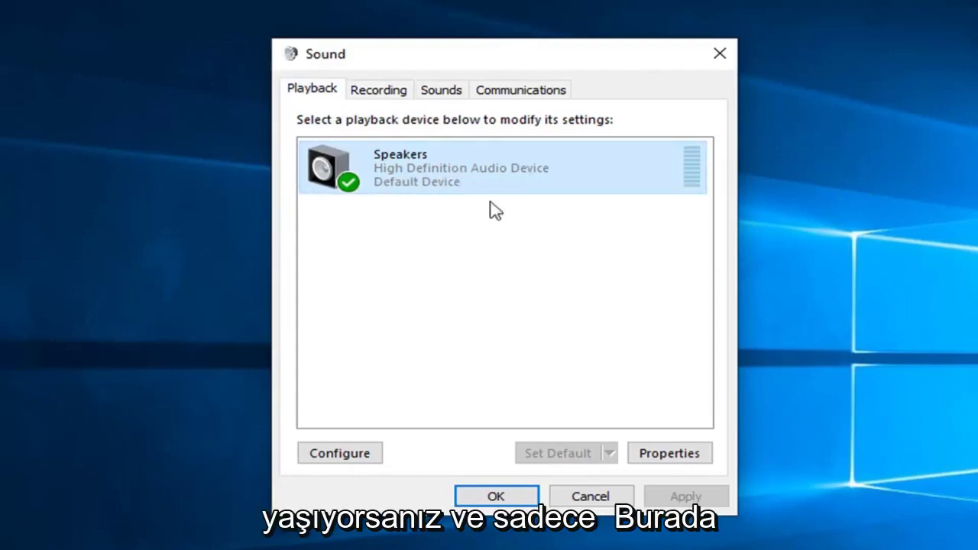
left_click(456, 214)
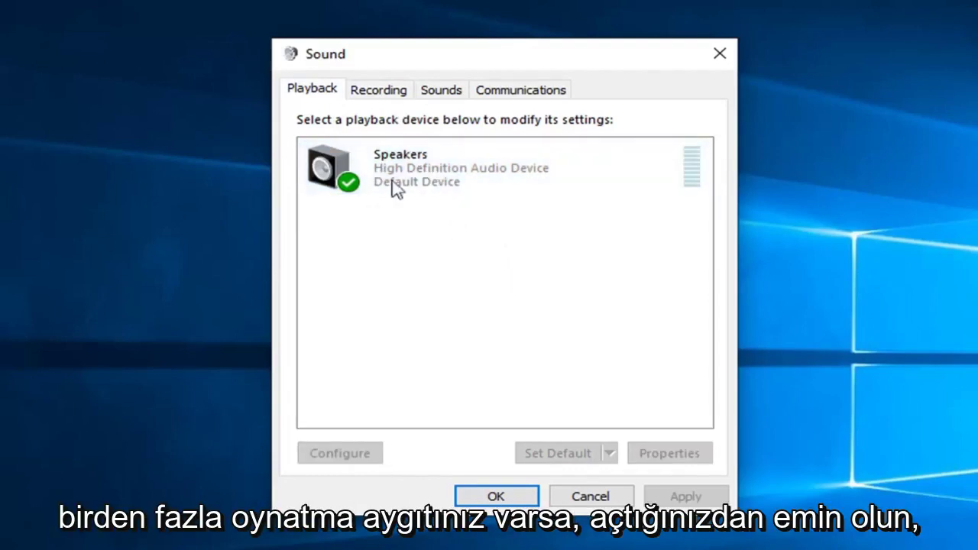
left_click(403, 168)
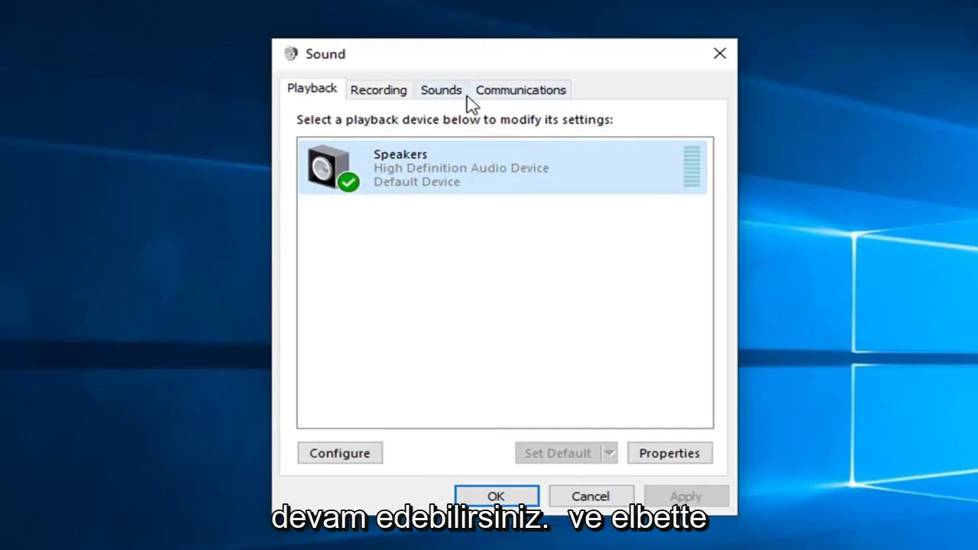
Step: In Speakers Properties' Advanced tab, review Default Format, keep 16 bit, 48000 Hz (DVD Quality), and close
left_click(672, 455)
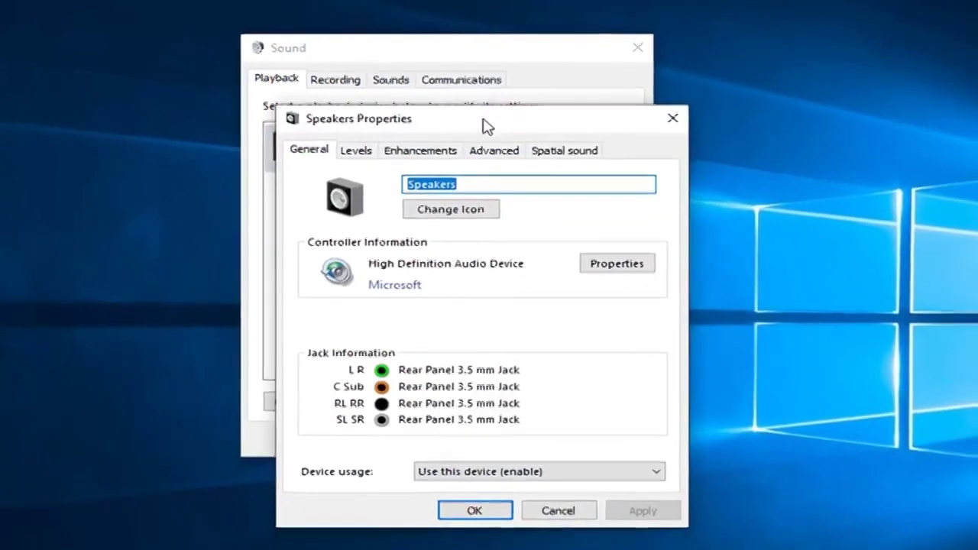
left_click_drag(529, 137, 525, 243)
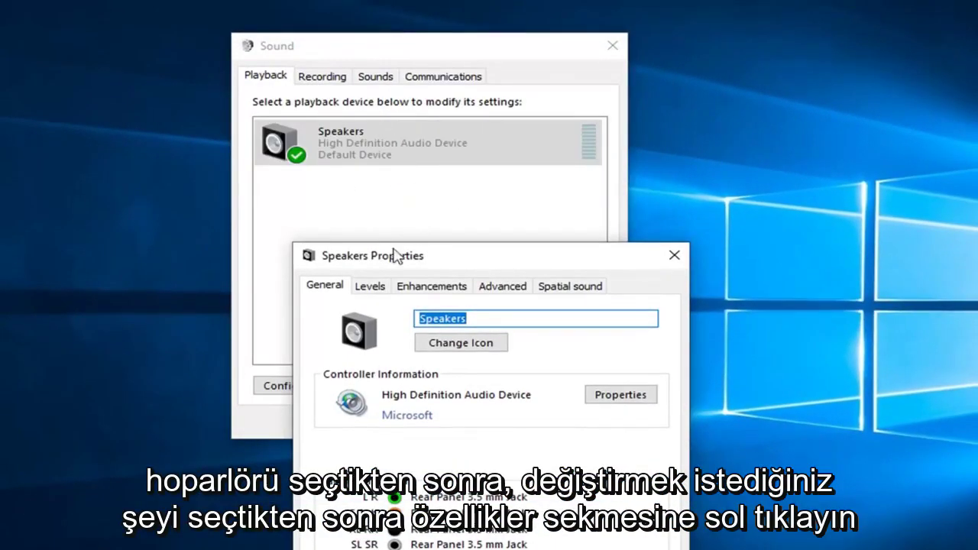
left_click_drag(409, 264, 349, 71)
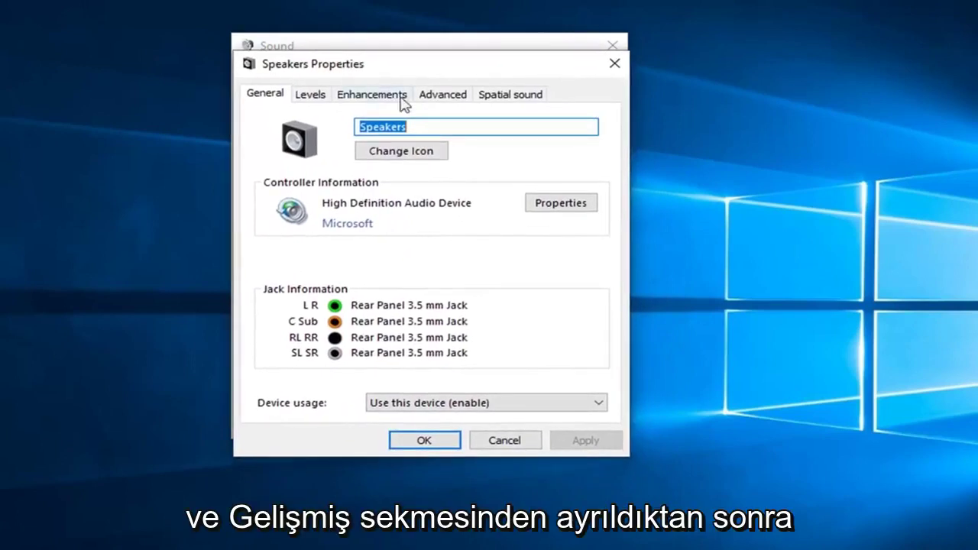
left_click(442, 95)
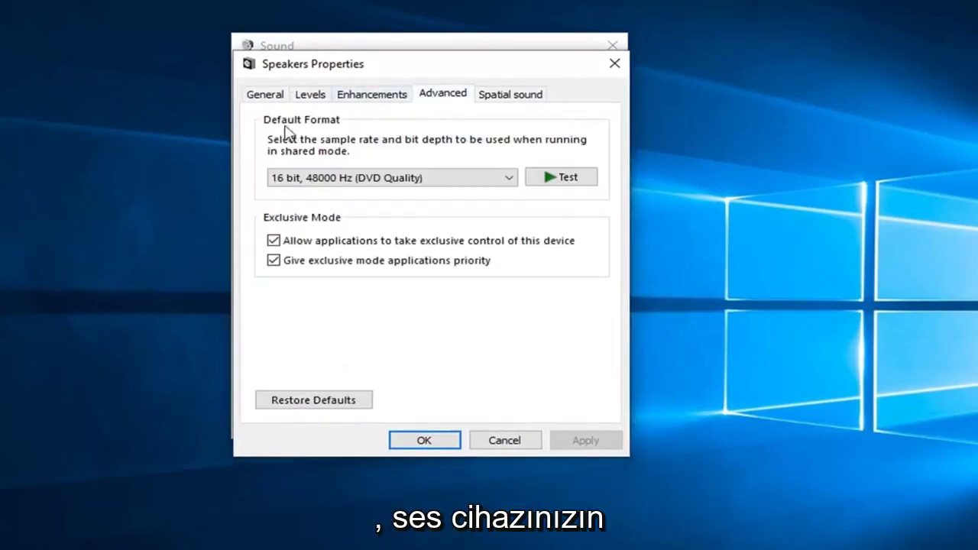
left_click(345, 184)
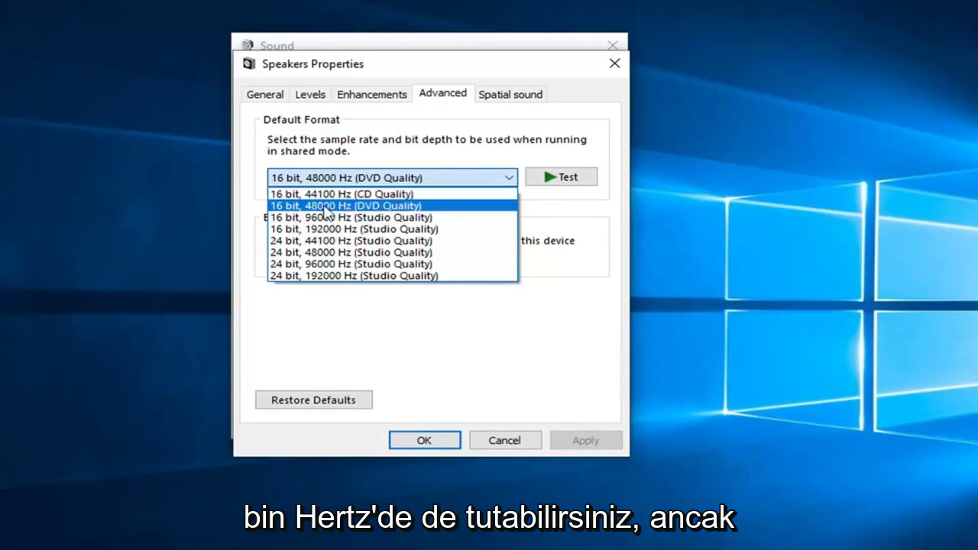
left_click(444, 148)
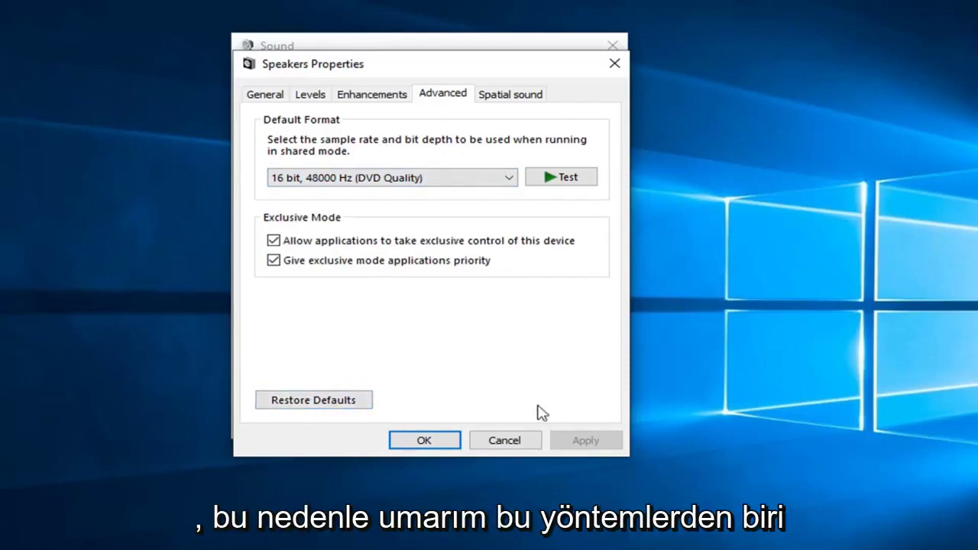
left_click(423, 441)
Step: Close the Sound dialog with OK, leaving the desktop clear
left_click(425, 406)
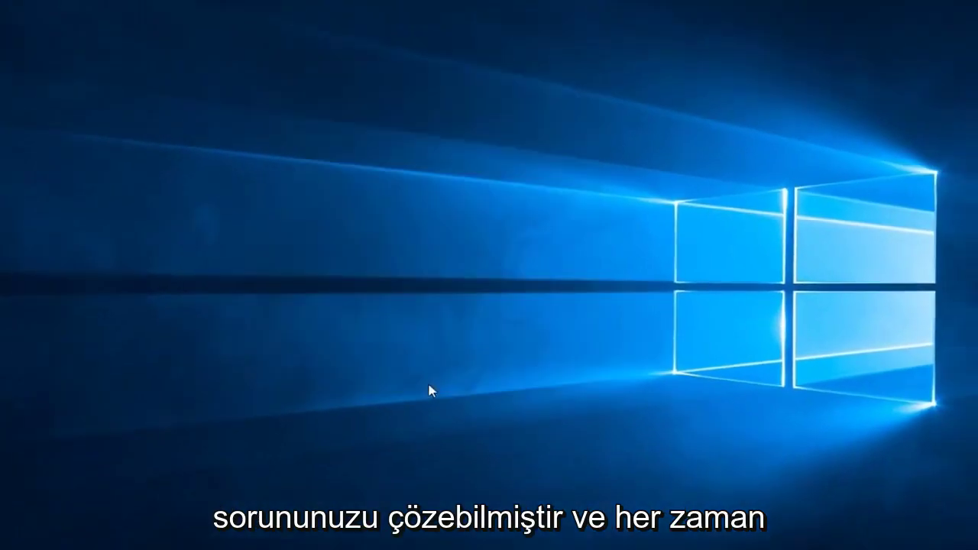